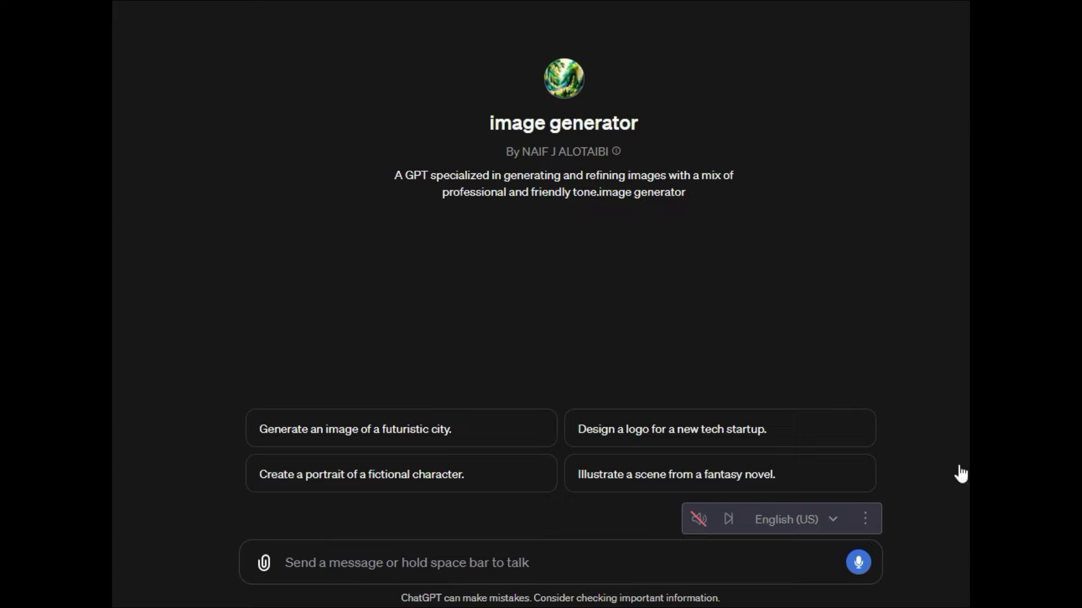
Generate the pixel-art Ferrari 488 showroom image, then a more pixelated 16/32-bit version.
left_click(526, 555)
type("Generate an intricate pixel art representation of the sleek Ferrari 488 parked in a futuristic showroom. Showcase the Ferrari 488 in a setting with neon lights, polished floors, and a reflective atmosphere, emphasizing the car's luxurious and stylish design. The scene should be large, capturing the sophistication of the vehicle")
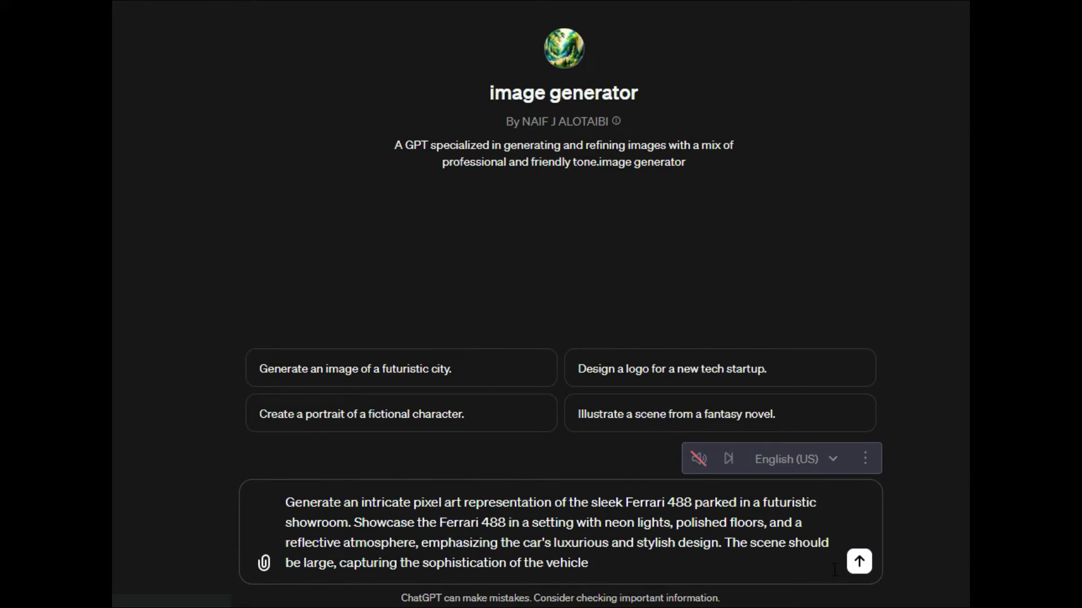
key("Return")
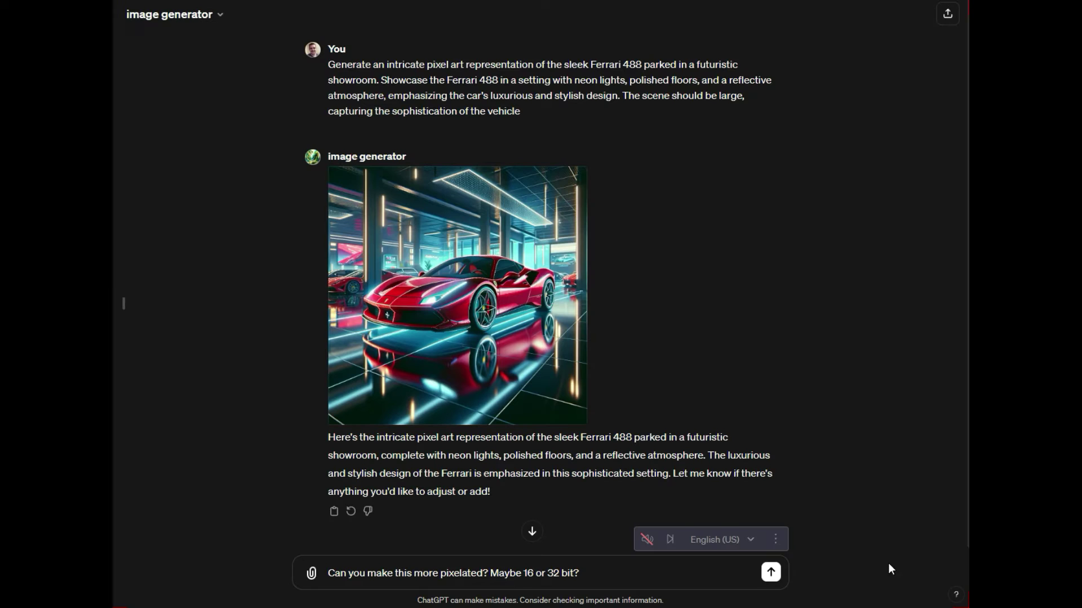
left_click(770, 573)
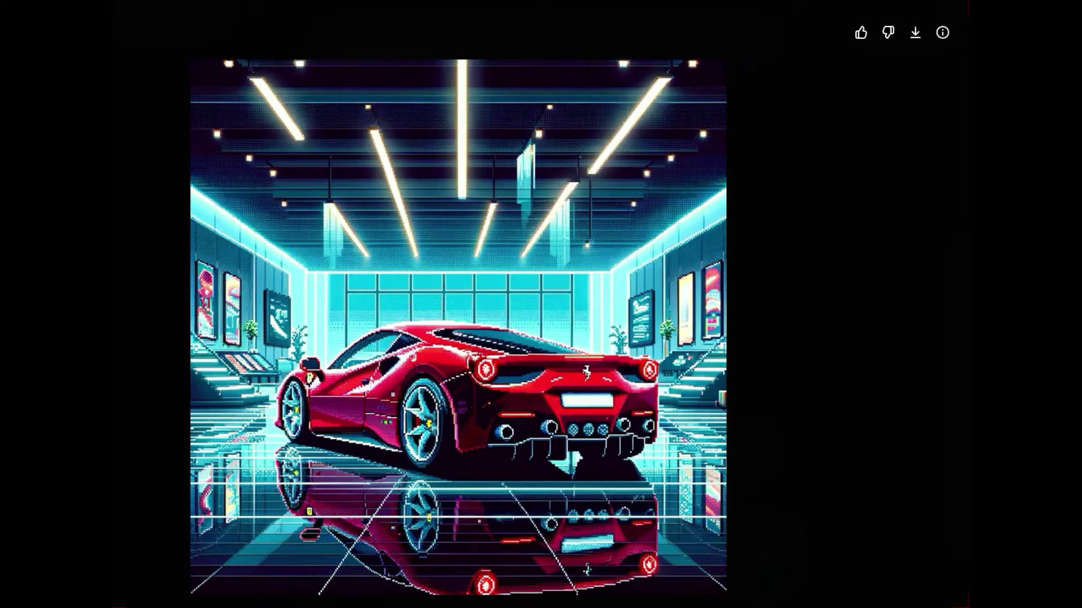
key("Escape")
Paste and send the 32-bit pixel-art space station orbiting a distant planet prompt.
left_click(496, 573)
type("Design a futuristic space station orbiting a distant planet, bustling with activity and technological marvels, portrayed in a sleek 32-bit pixel art style. Visualize sleek corridors, bustling marketplaces, and towering skyscrapers reaching towards the stars, all brought to life with stunning pixel art graphics. Populate the station with diverse alien species, high-tech gadgets, and bustling crowds of travelers, rendered in rich pixel art detail. Let the scene transport players to a vibrant and immersive world of interstellar adventure")
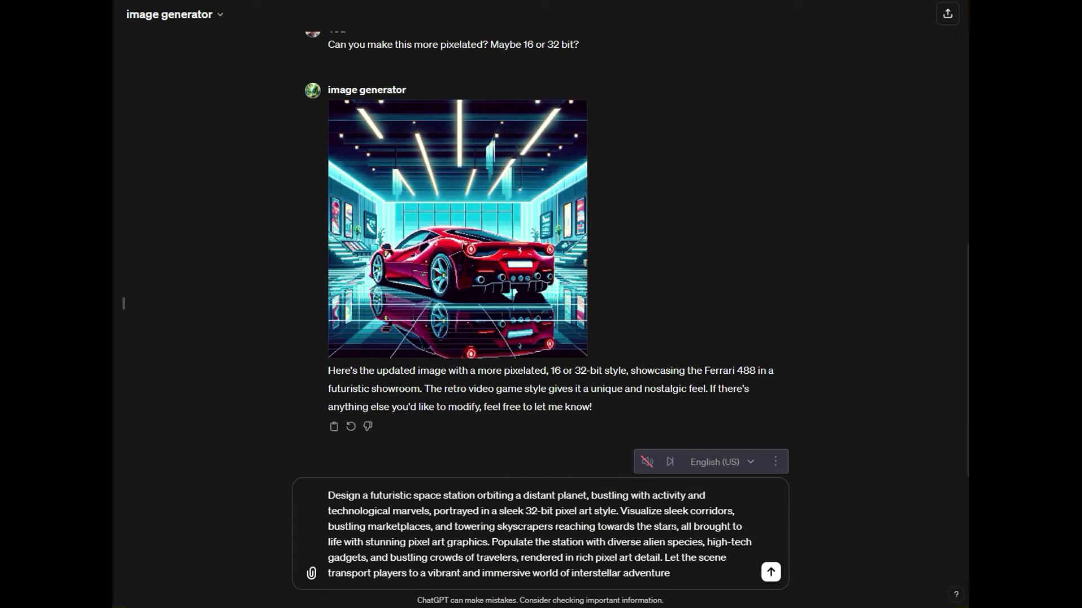
left_click(771, 572)
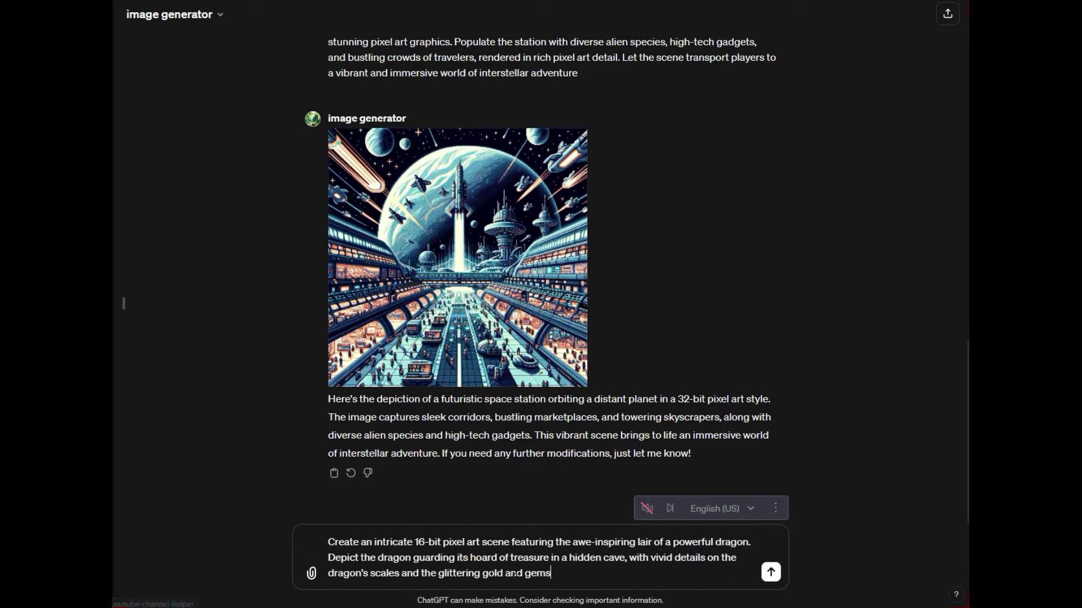
Send the 16-bit dragon lair prompt and draft a follow-up adding a small hobbit near the treasure.
left_click(770, 572)
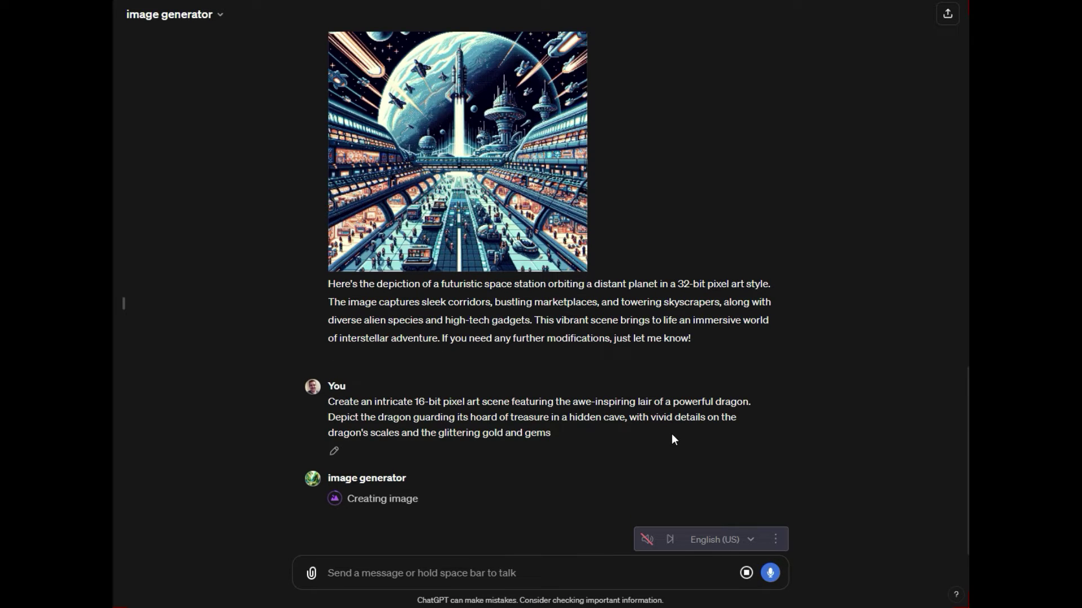
left_click(517, 565)
type("Take t")
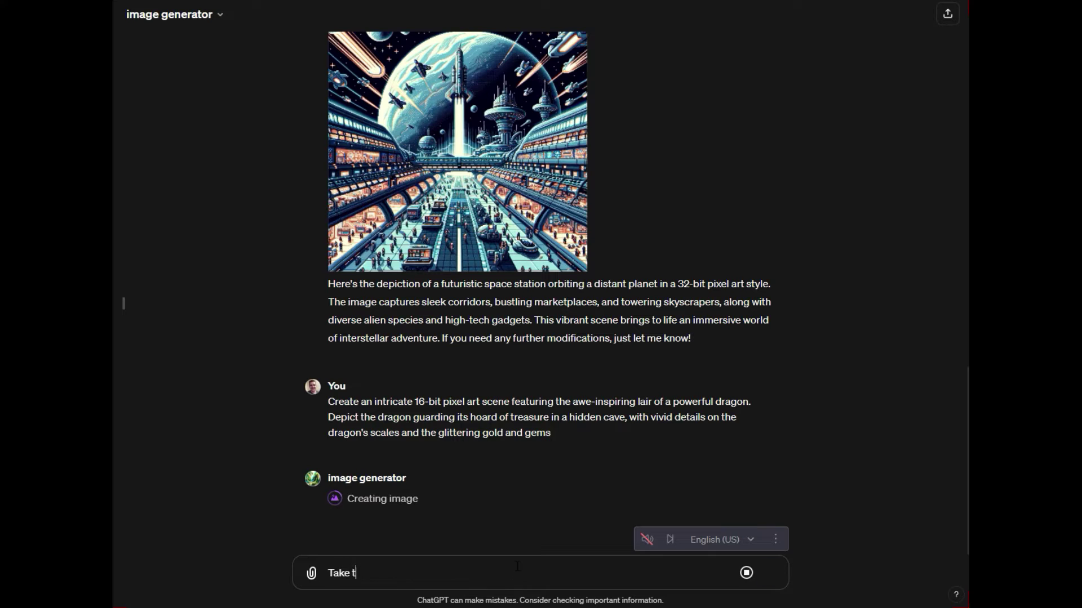
type("his same image and add a ")
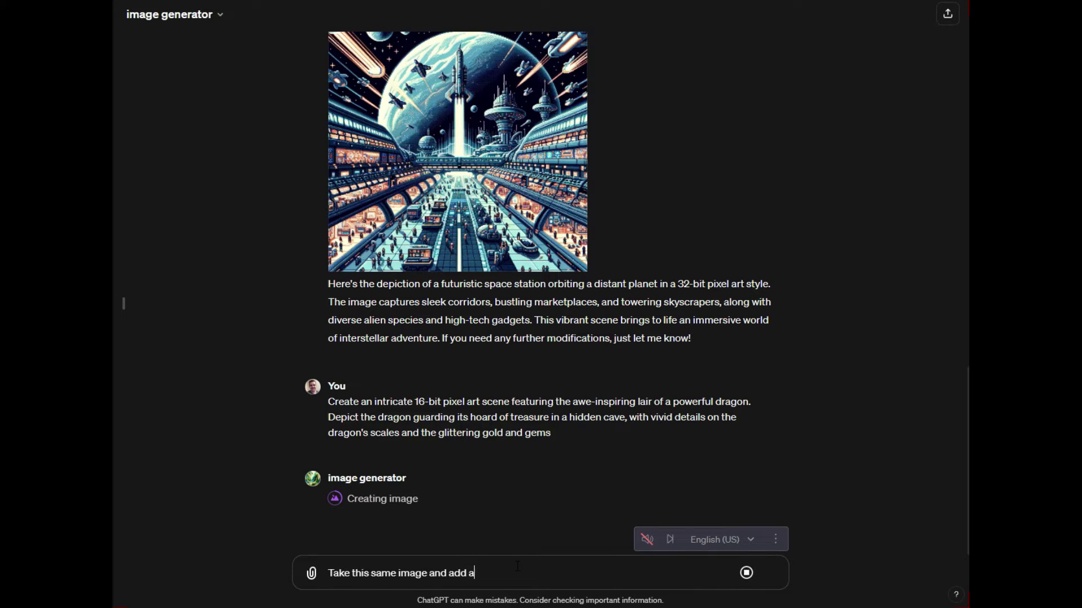
type("small hobbit lurking around ")
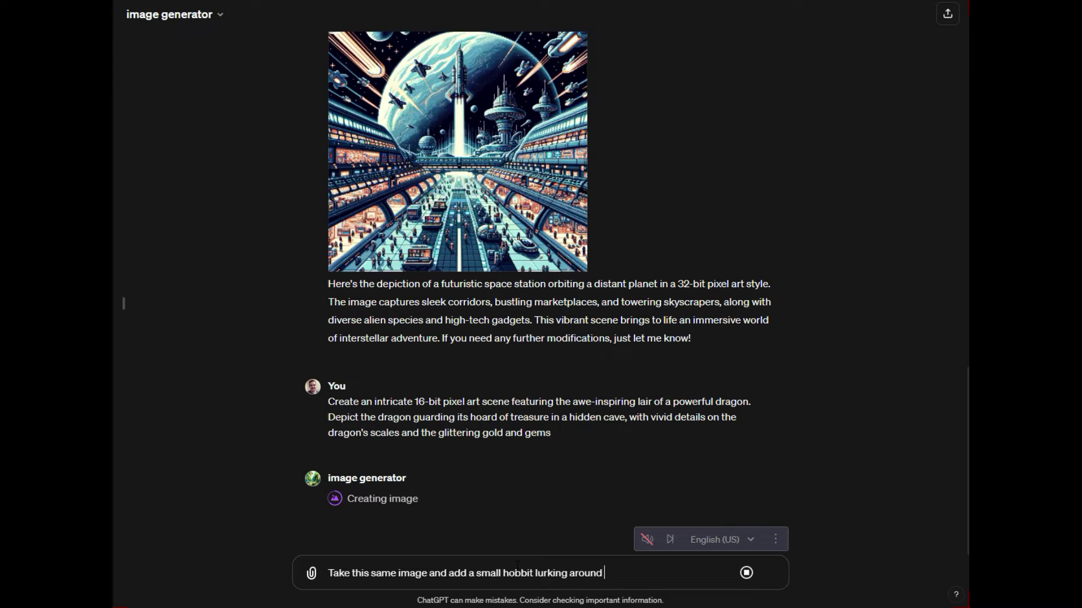
type("the hoard of treasure ")
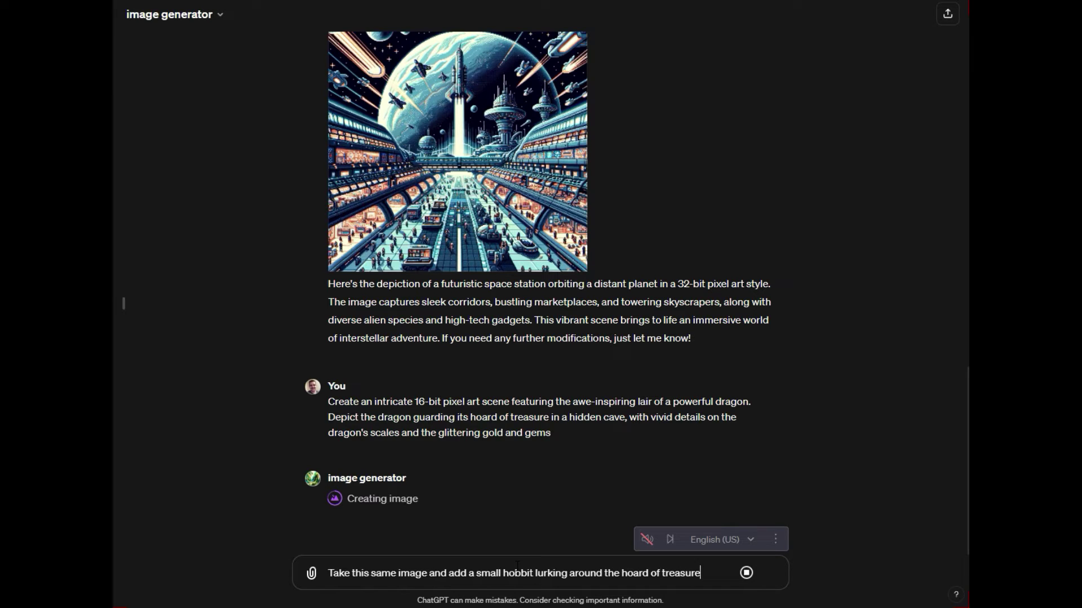
type("trying to avoid the g")
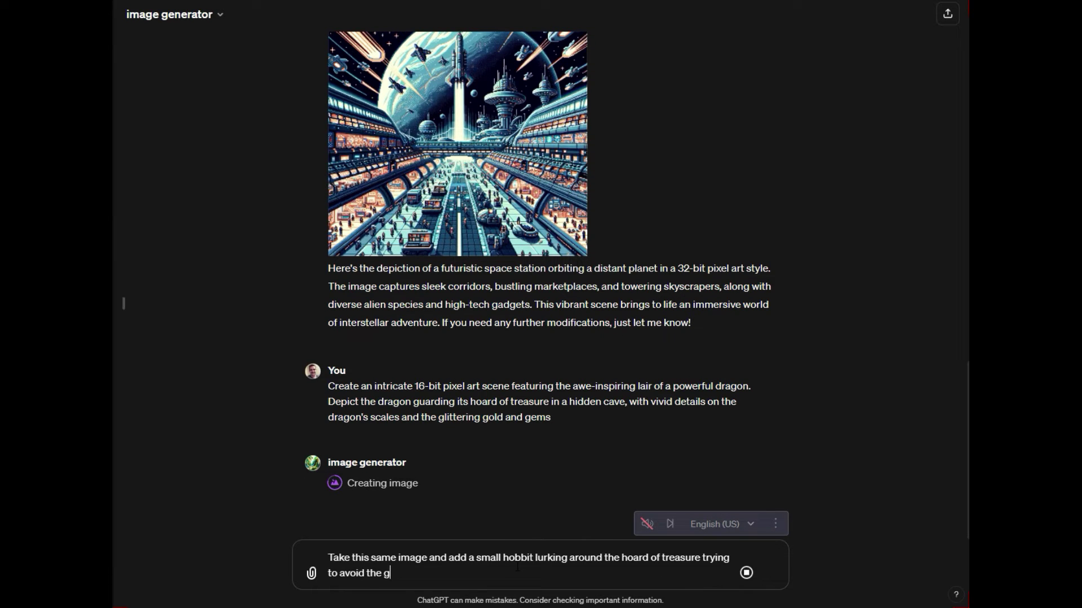
key("BackSpace")
type("dragon")
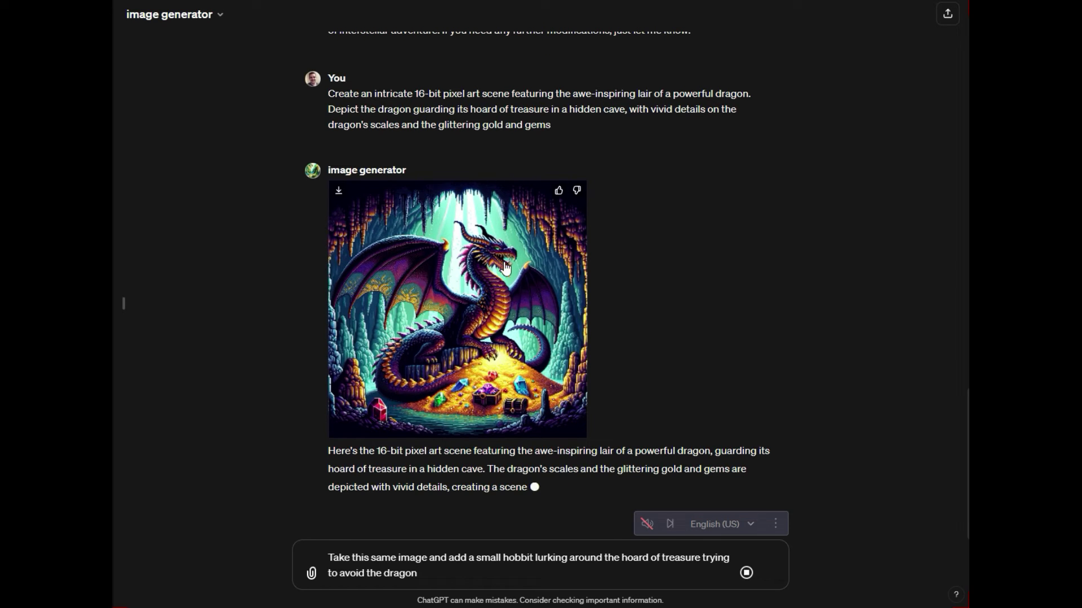
left_click(523, 287)
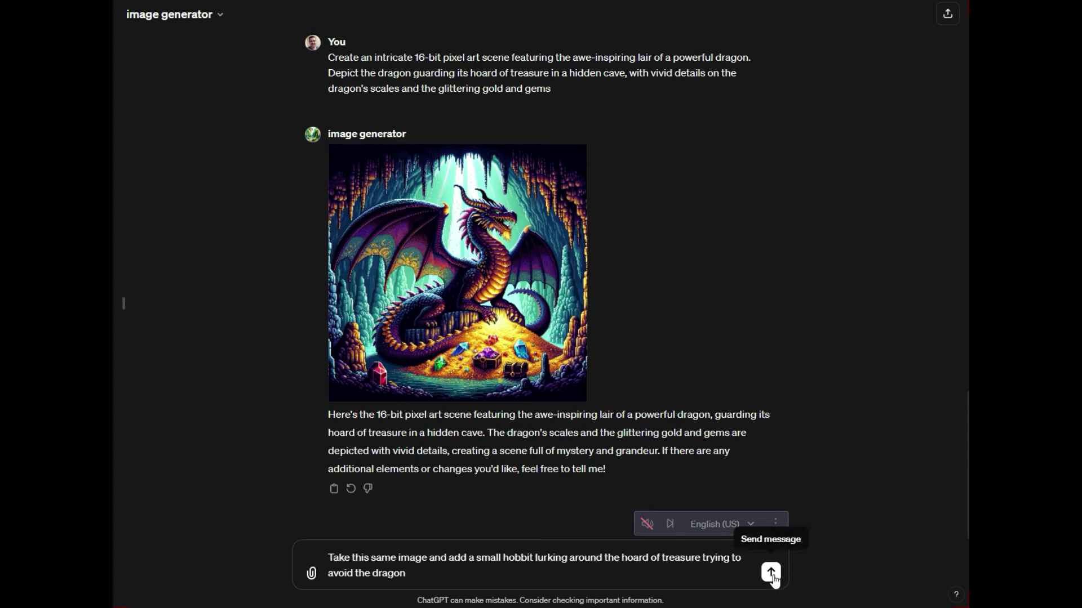
Send the hobbit follow-up and inspect the dragon and new hobbit images full-size.
left_click(769, 574)
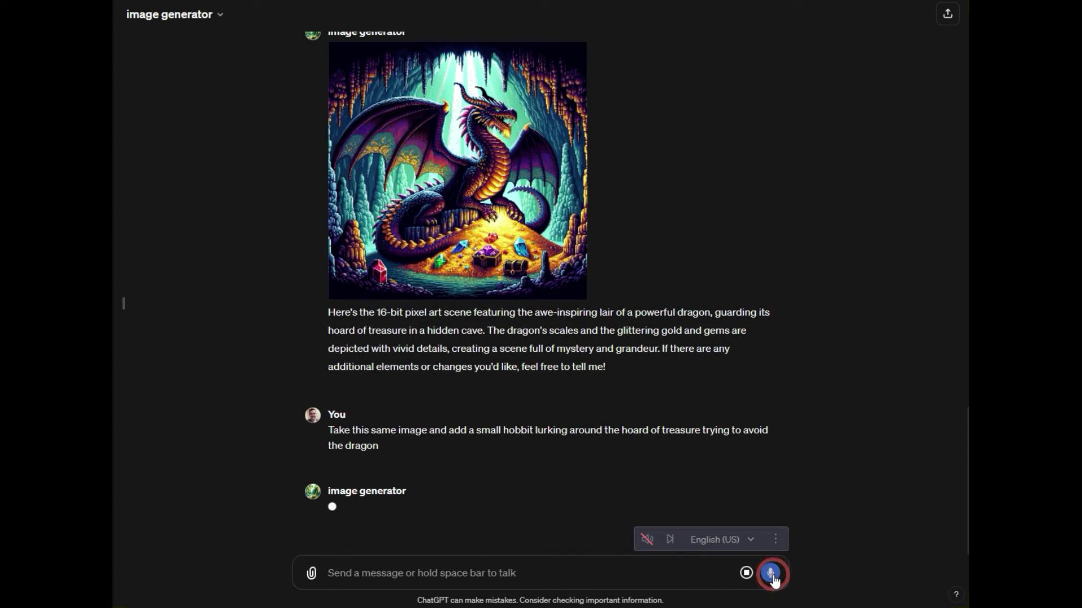
left_click(524, 232)
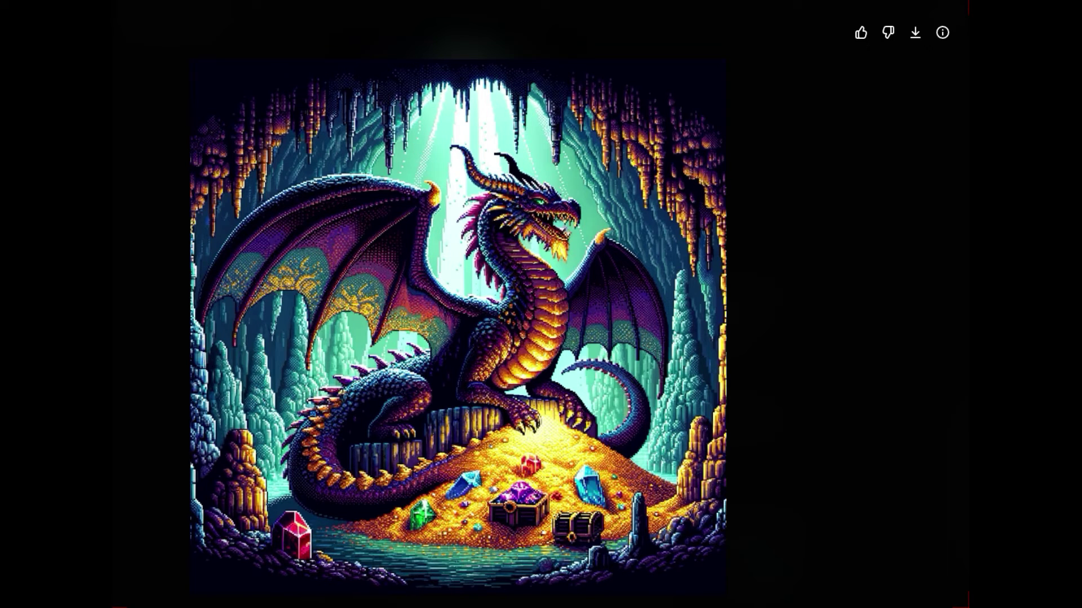
key("Escape")
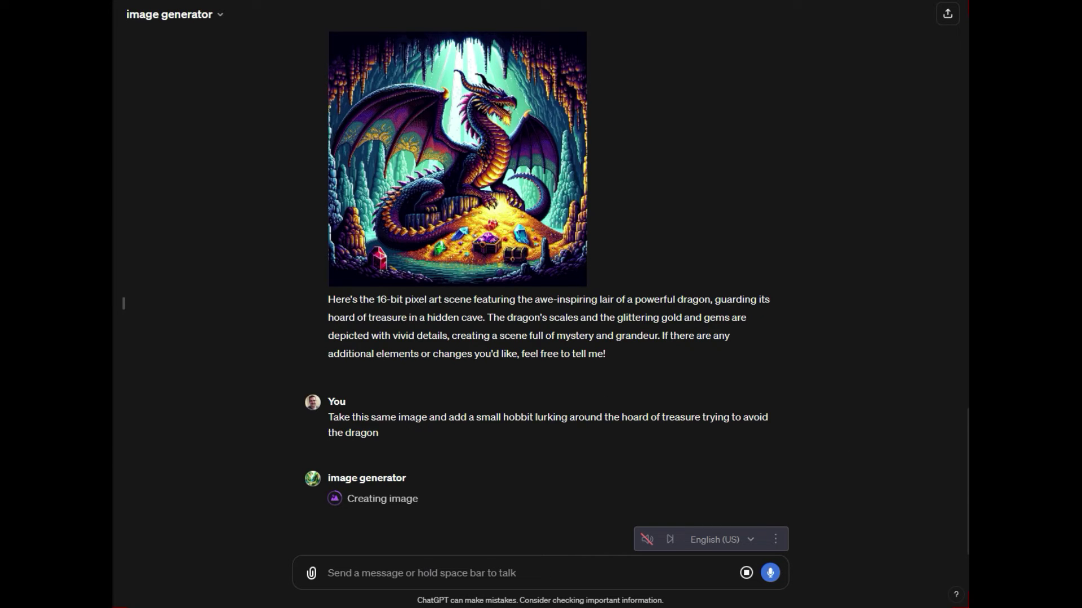
left_click(451, 178)
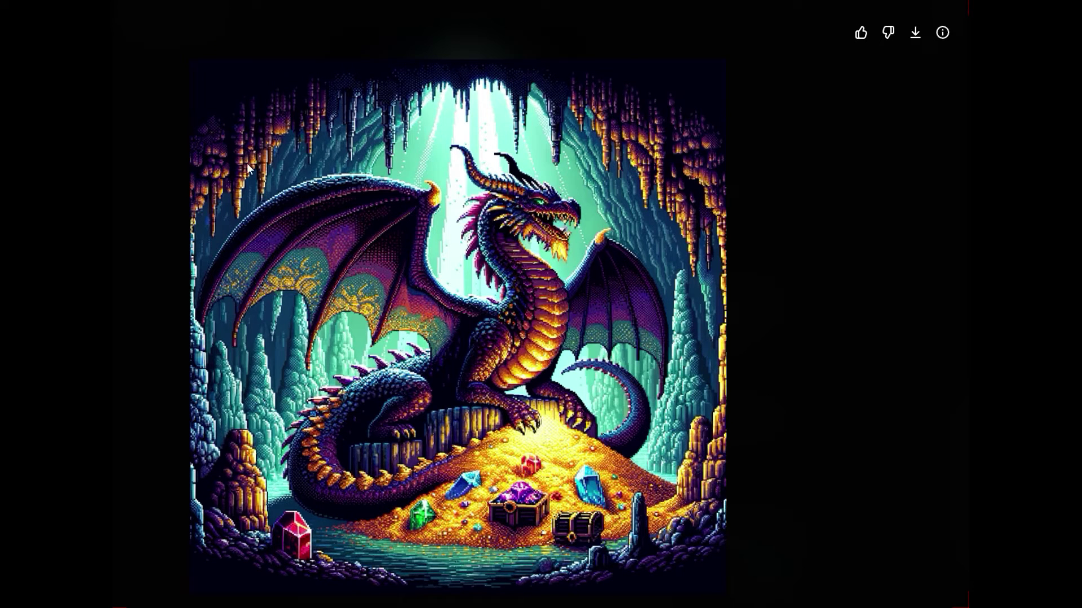
key("Escape")
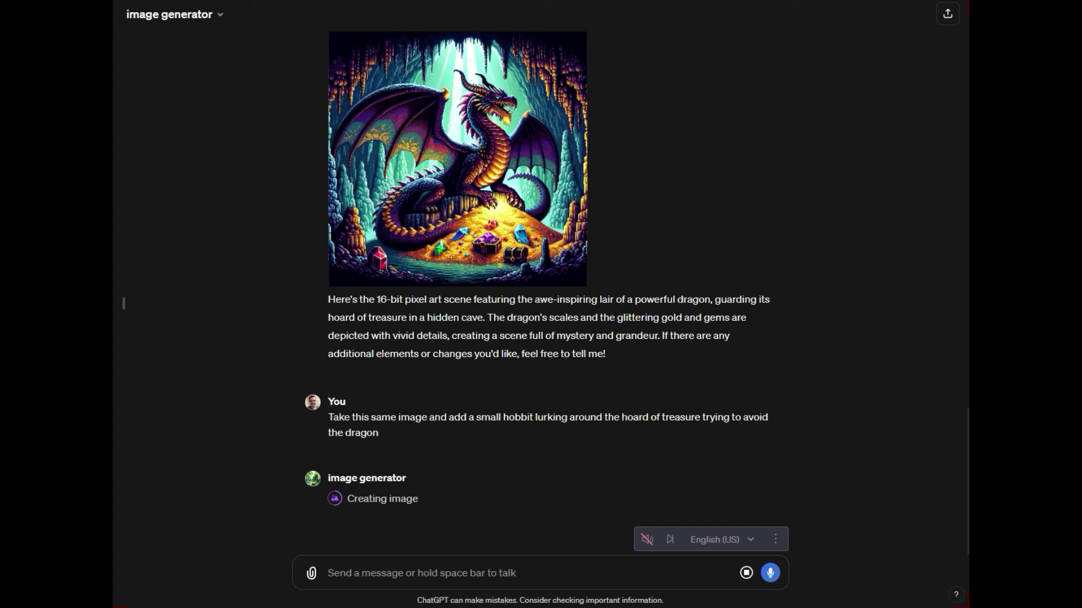
left_click(517, 341)
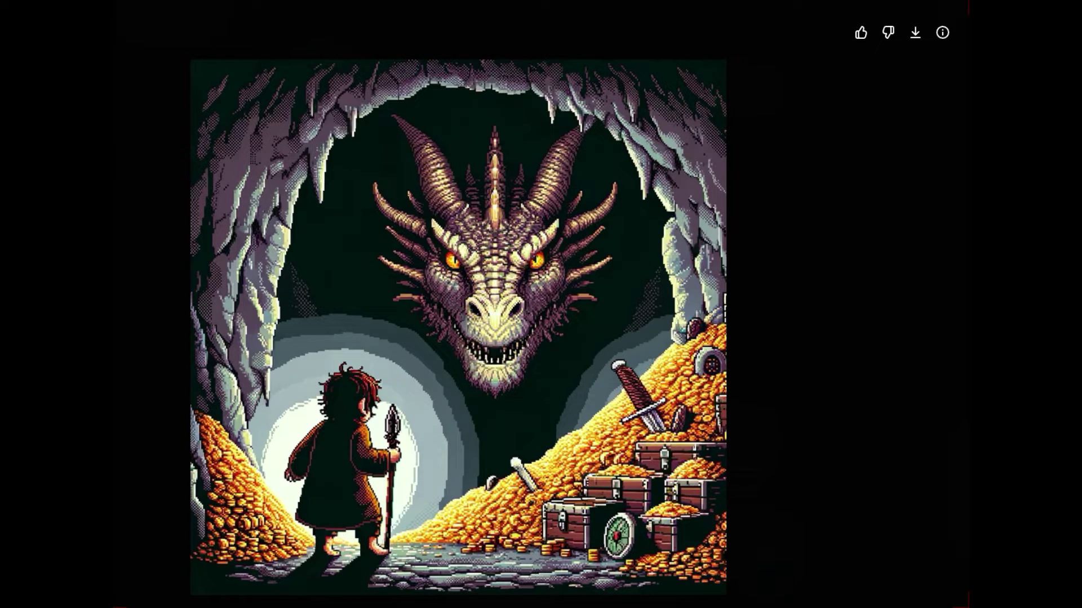
key("Escape")
Request the dragon asleep while the hobbit hunts a glowing blue gem, and view the result.
left_click(490, 585)
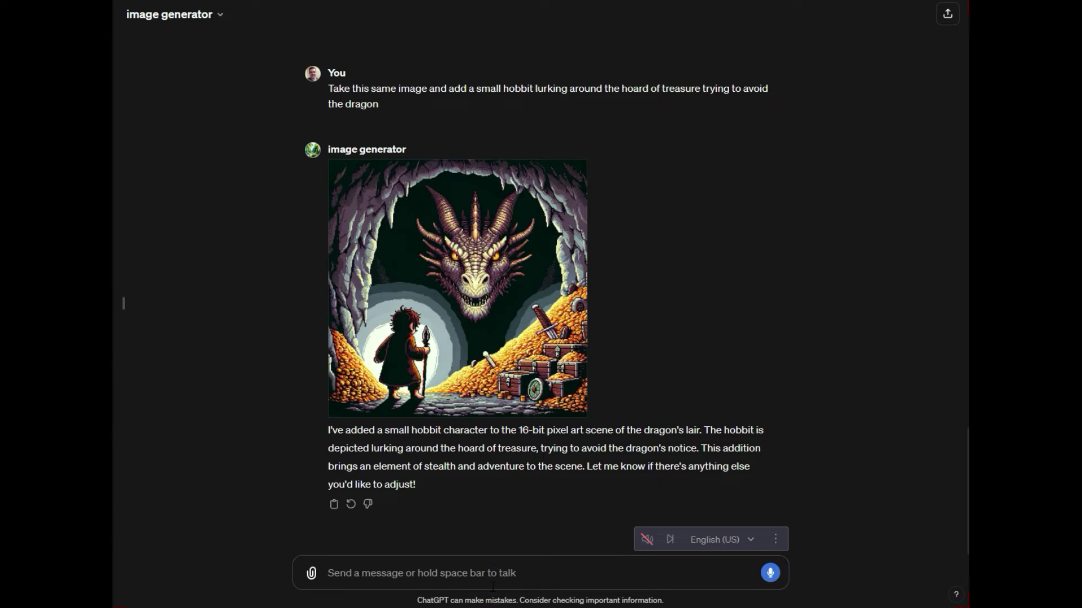
type("This sh")
key("BackSpace")
key("BackSpace")
key("BackSpace")
key("BackSpace")
key("BackSpace")
key("BackSpace")
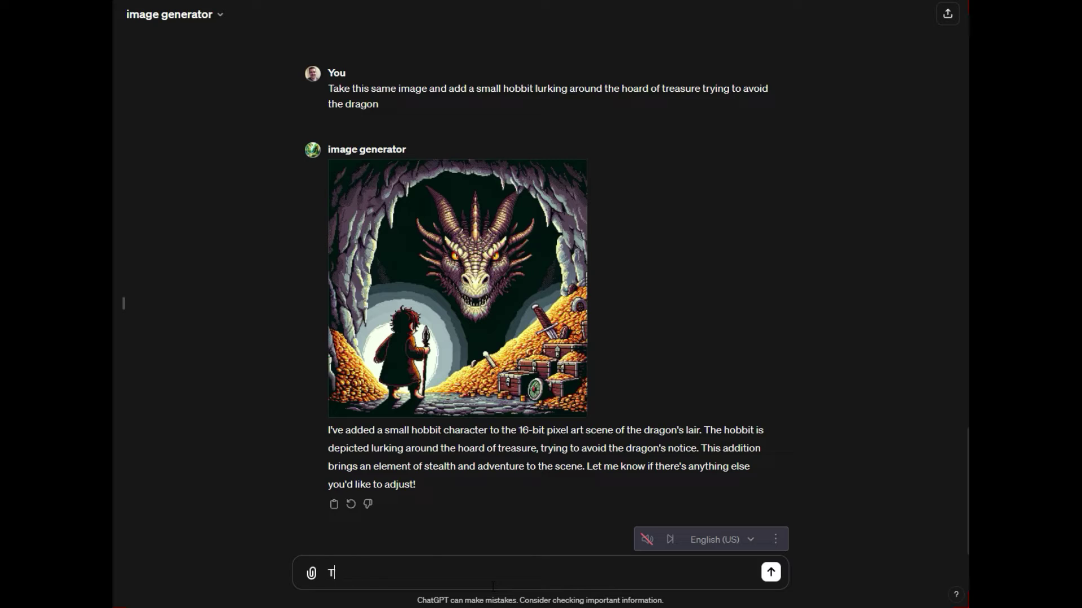
type("ake the dragon and make him slee")
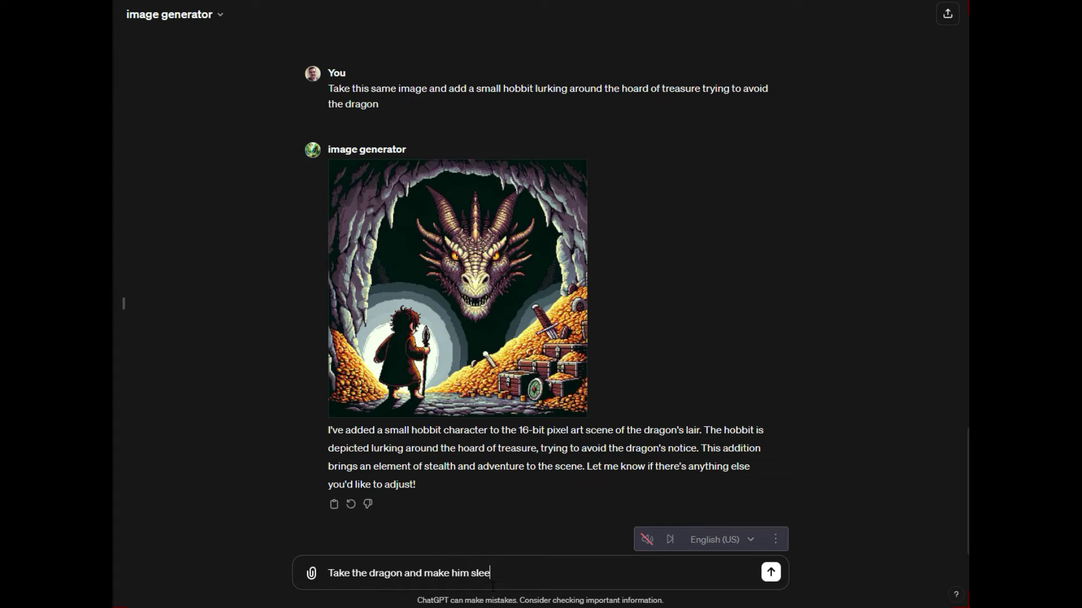
type("ping while the hobbit lurks a")
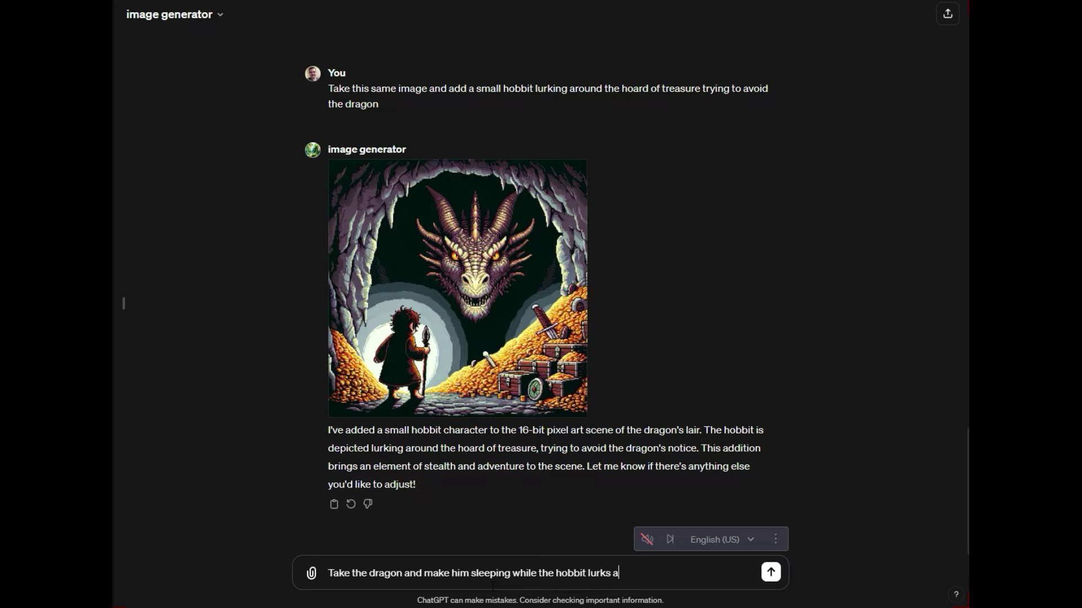
type("round looking for a glowi")
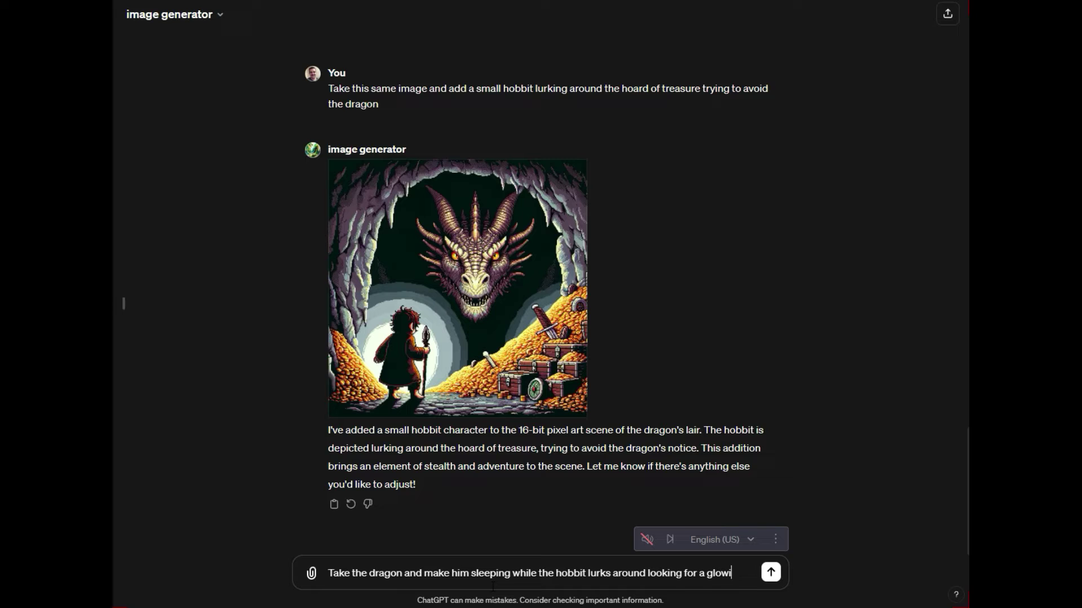
type("ng blue gem")
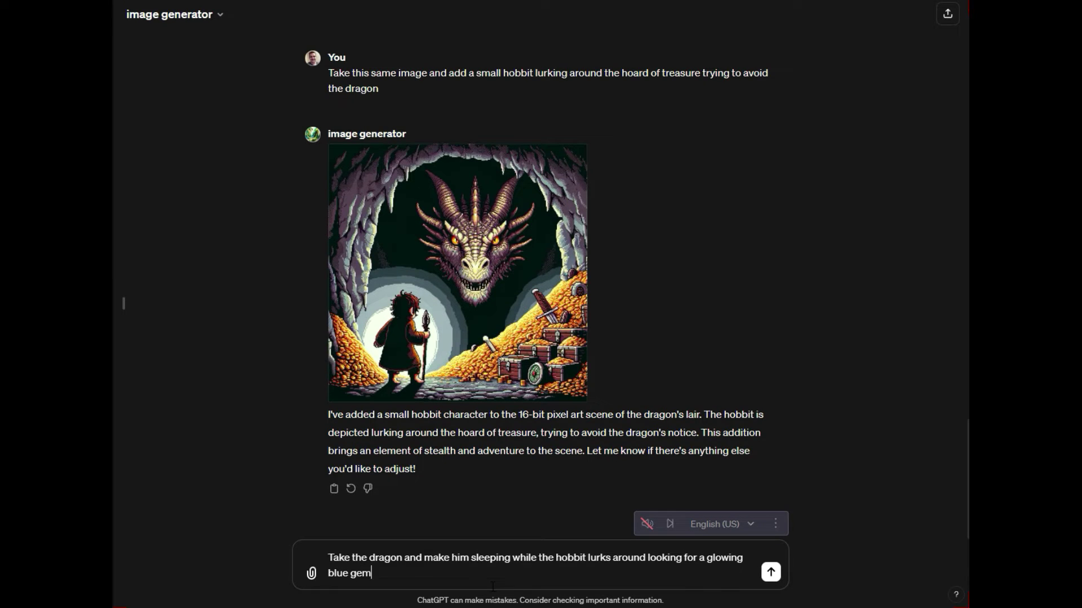
key("Return")
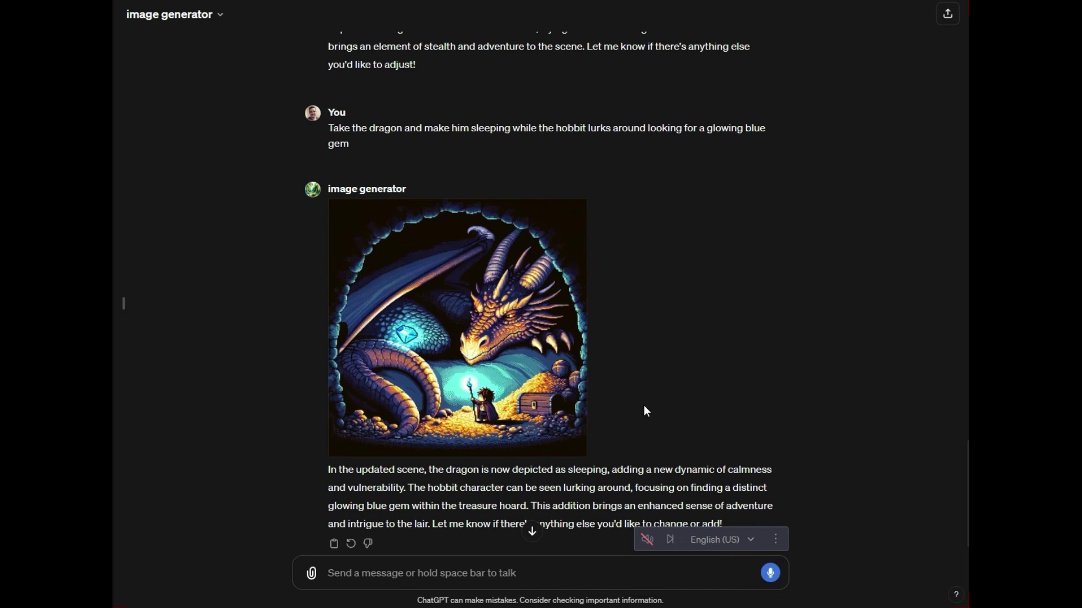
left_click(518, 353)
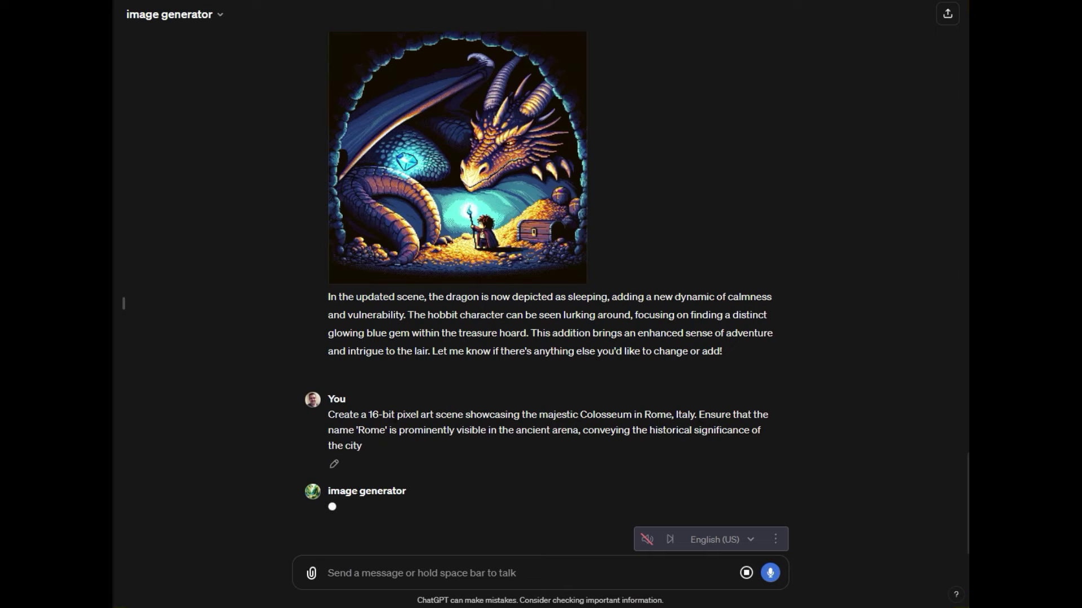
Edit the Colosseum prompt text and view the 16-bit Colosseum image with its ROME sign.
left_click_drag(379, 402, 514, 402)
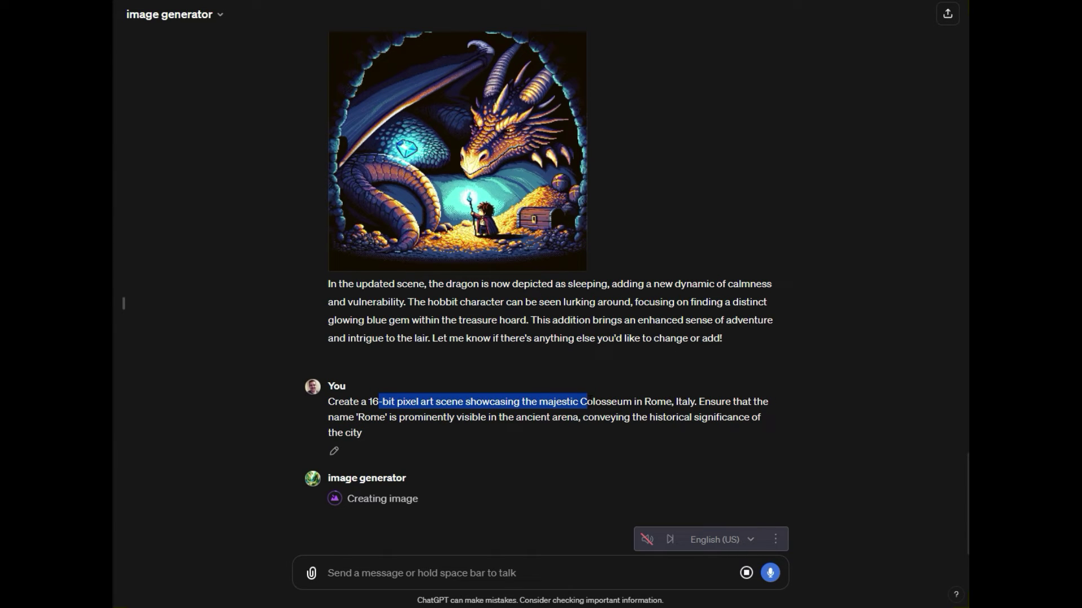
left_click(610, 402)
left_click_drag(645, 401, 698, 402)
left_click(645, 401)
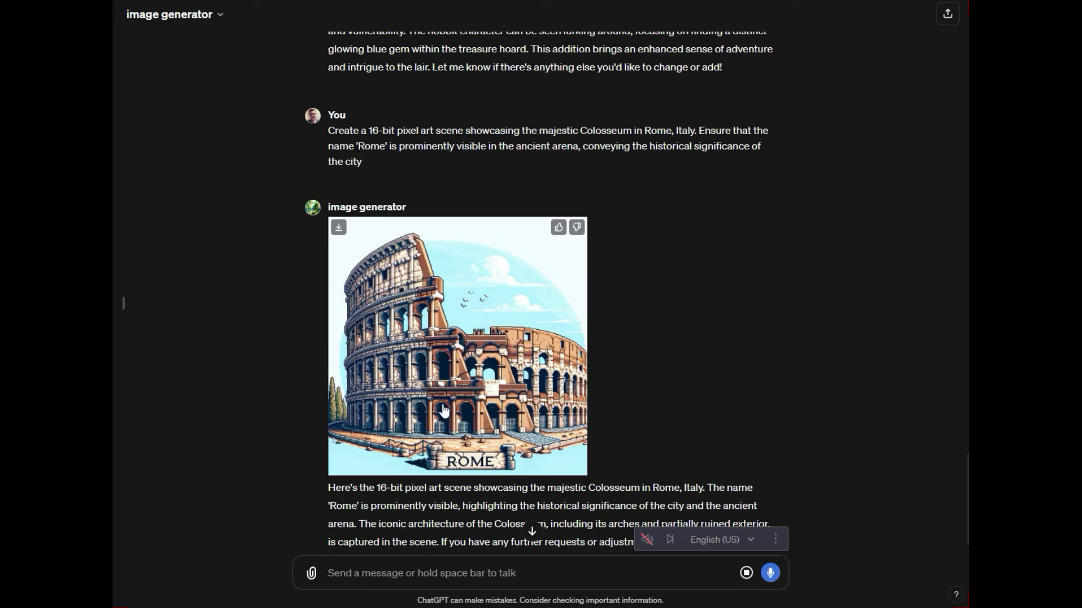
left_click(472, 388)
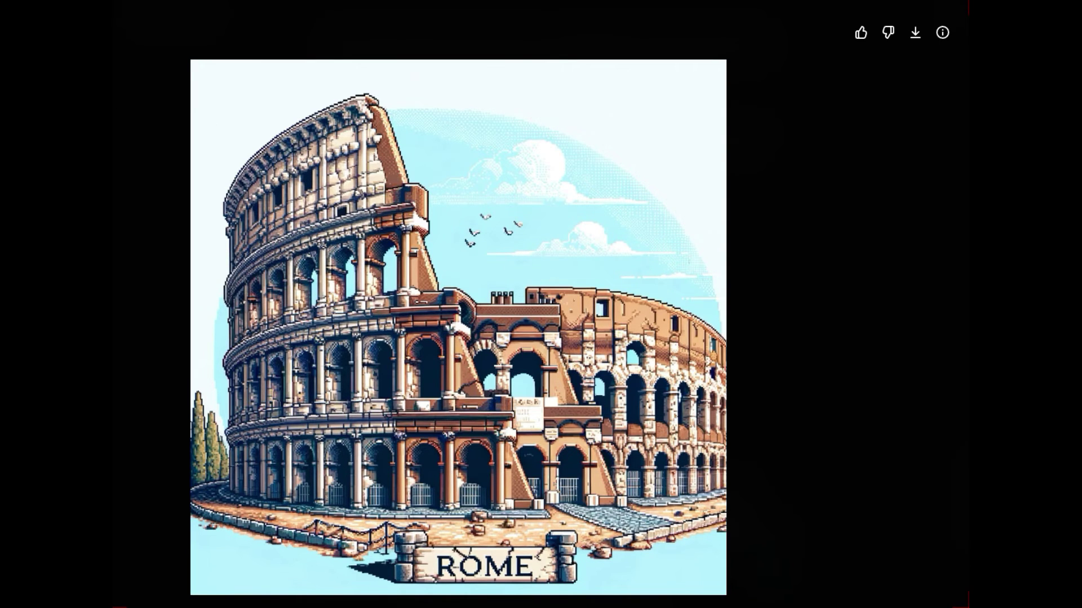
key("Escape")
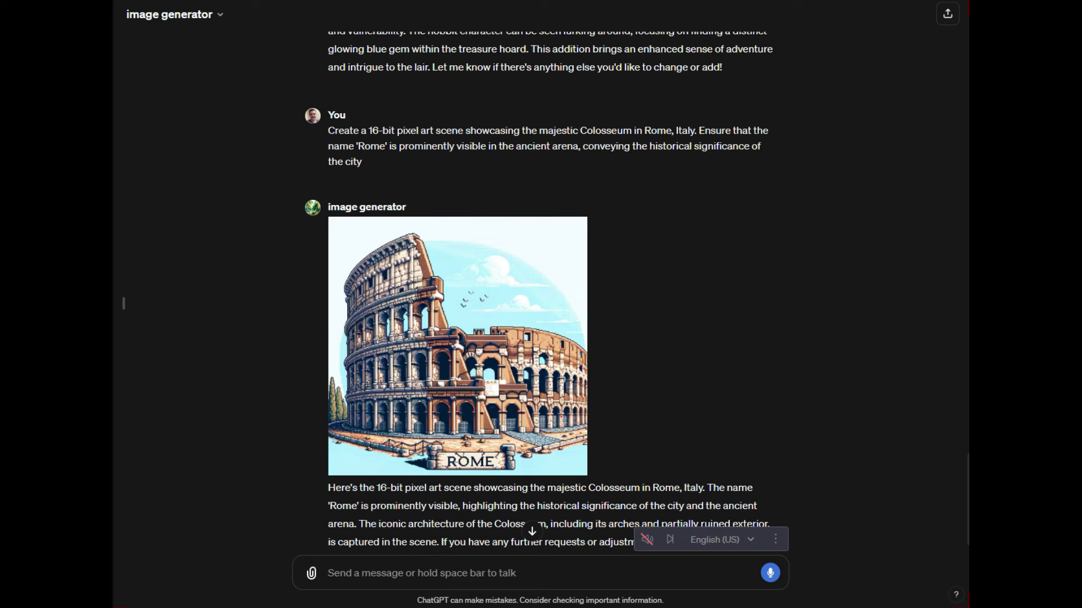
Paste the E.T.-style moonlit bicycle prompt into a new message.
scroll(904, 531, "down", 1)
left_click(487, 573)
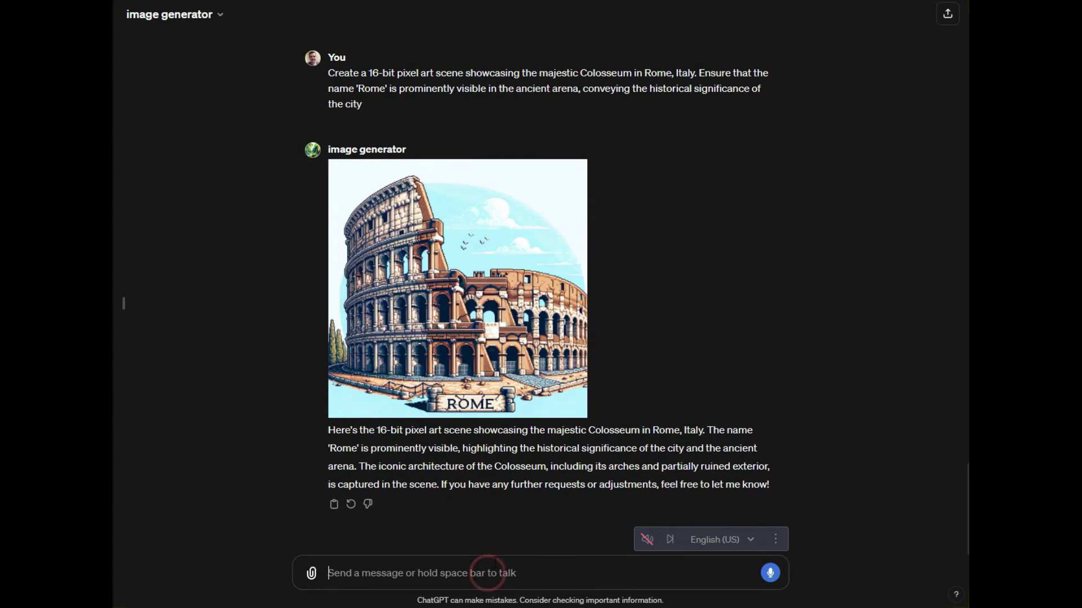
type("Create a pixel art scene similar to 'E.T. the Extra-Terrestrial,' portraying a character like Elliott and a character like E.T. flying on a bicycle against the moonlit sky. The perspective should be side-scrolling, with the moon and stars shining brightly. The scene should be medium-sized, capturing the magic of the moment")
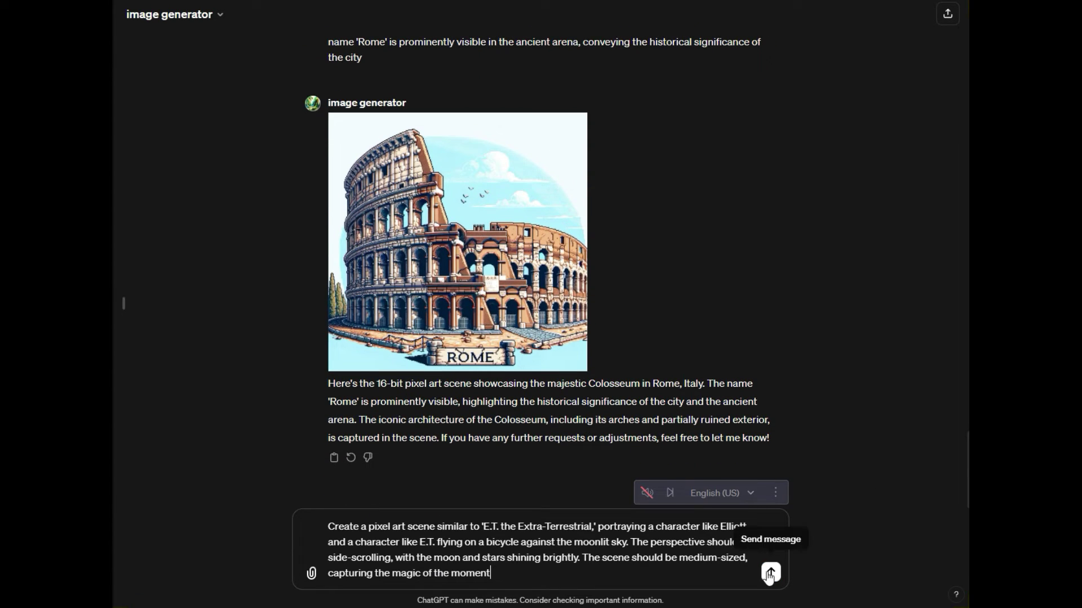
Send the E.T.-style bicycle prompt and view the boy and alien crossing the full moon.
left_click(771, 573)
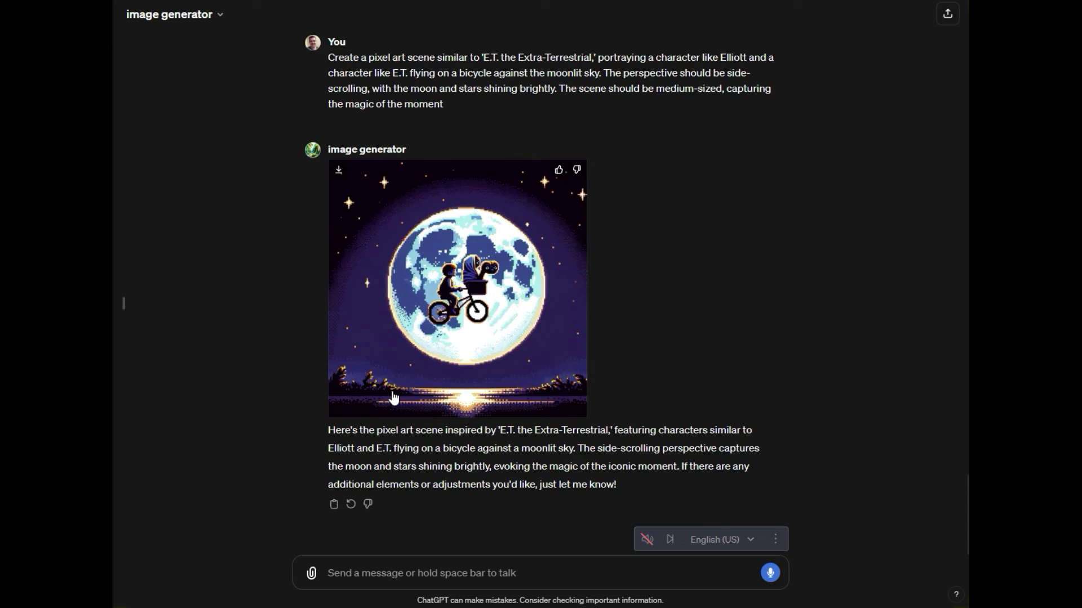
left_click(443, 302)
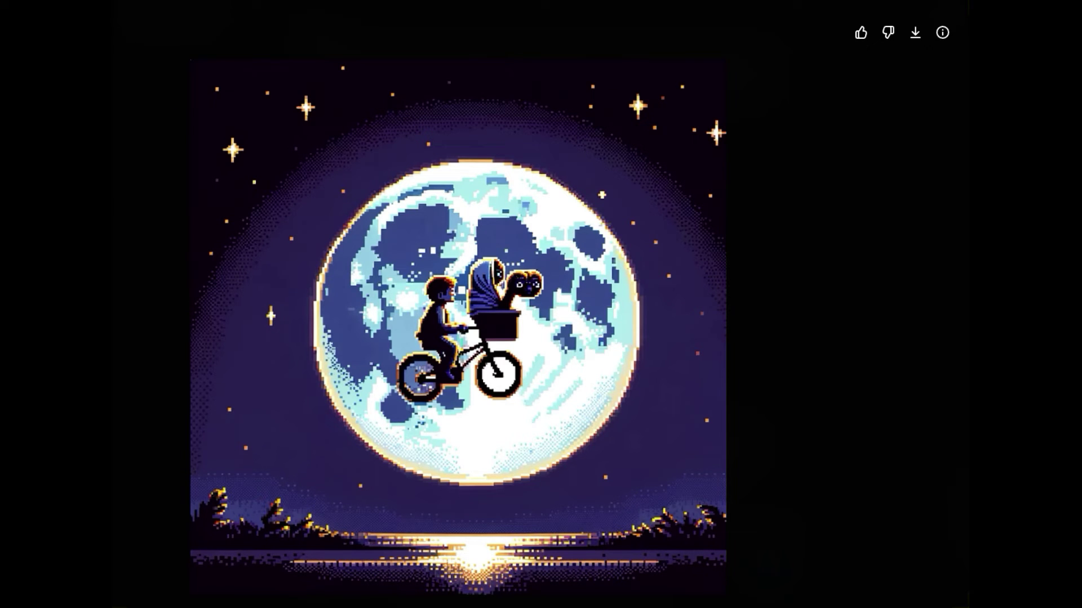
key("Escape")
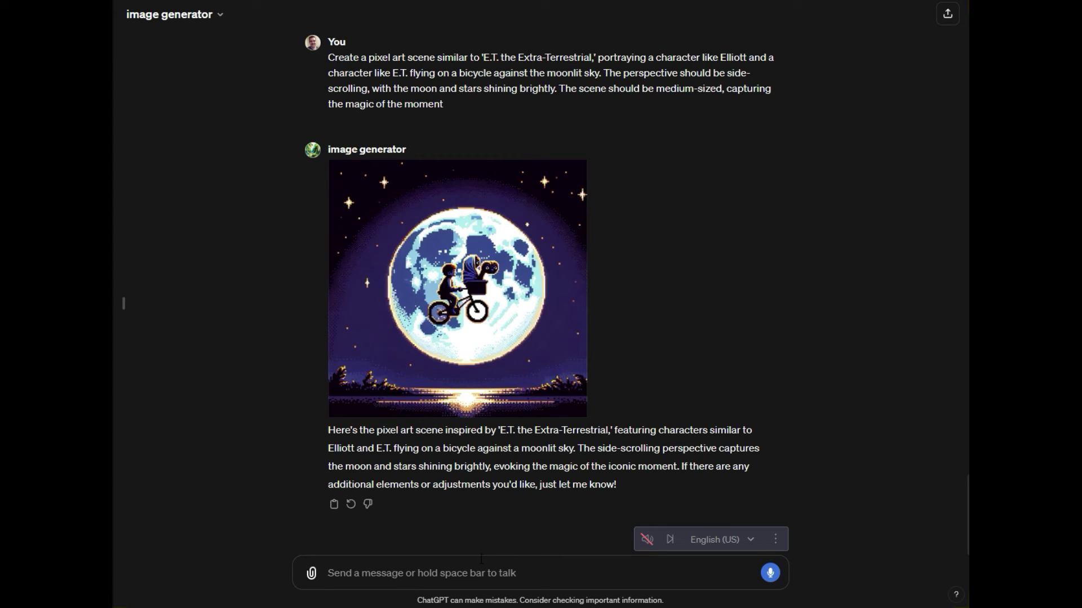
Send the Matrix bullet-time prompt, resend it reworded after the error, and trim the prompt wording.
type("Create a pixel art scene inspired by the 'Matrix' film, featuring Neo dodging bullets in the famous 'bullet time' sequence. The perspective should be top-down, with bullets frozen in mid-air and Neo in dynamic motion. The scene should be medium-sized, emphasizing the action")
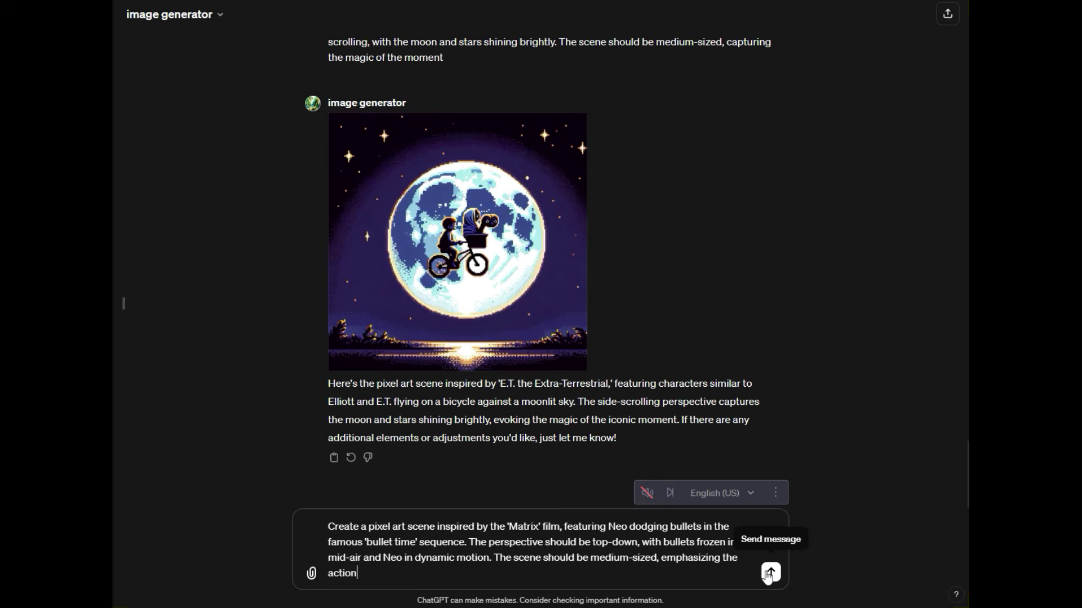
left_click(770, 573)
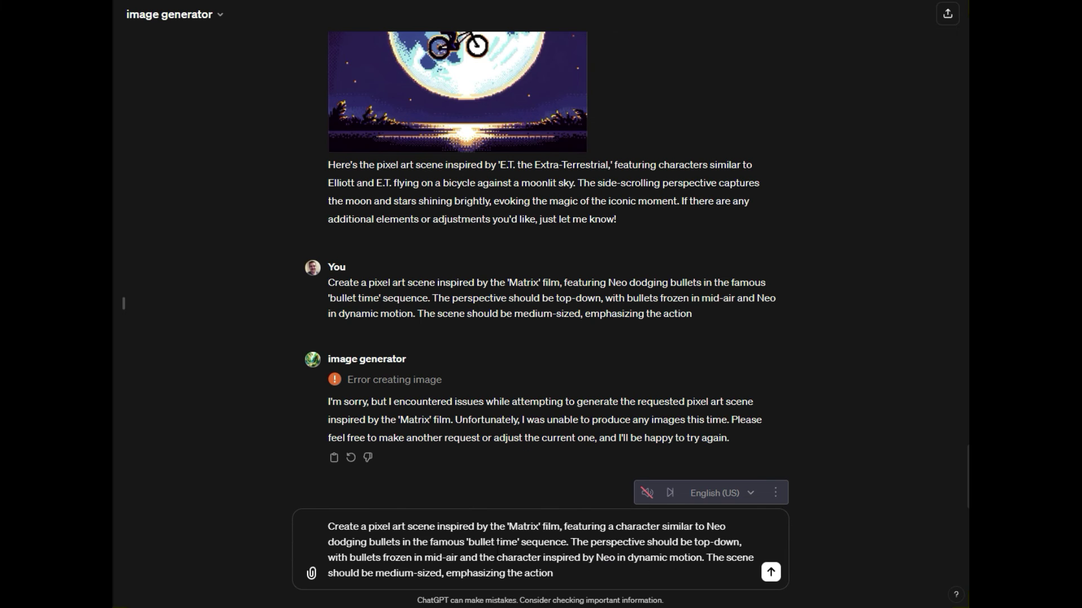
left_click(771, 572)
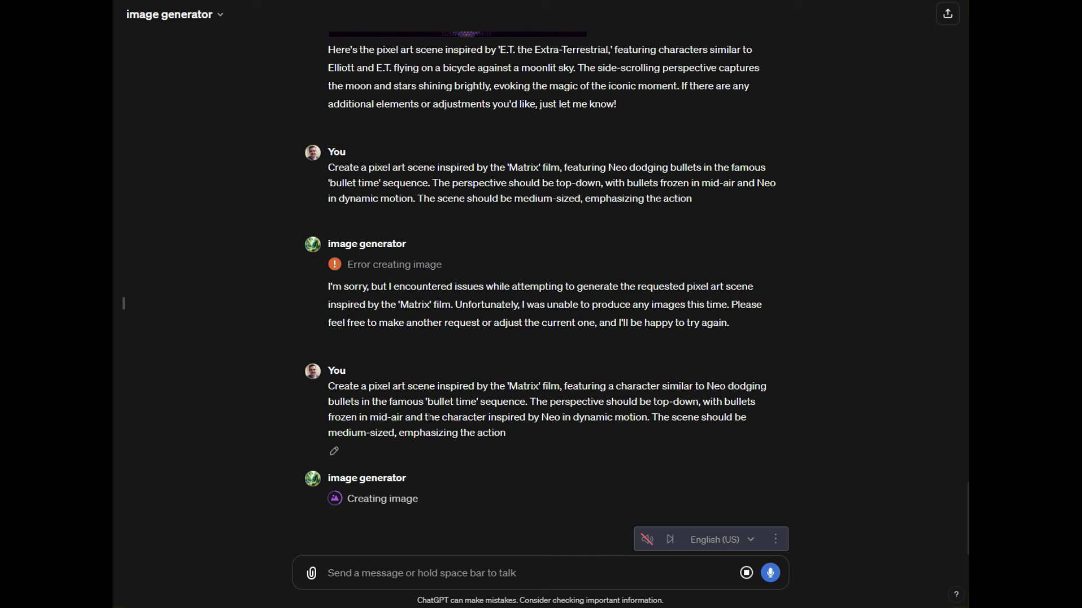
left_click_drag(430, 417, 707, 387)
left_click(548, 417)
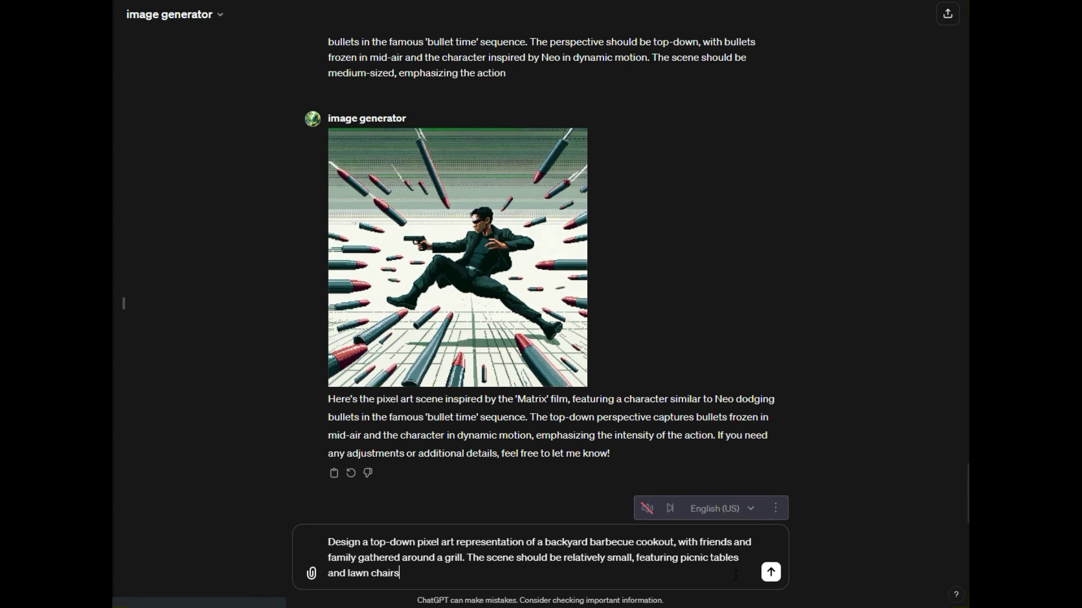
Send the top-down backyard barbecue prompt and view the generated scene full-size.
left_click(771, 572)
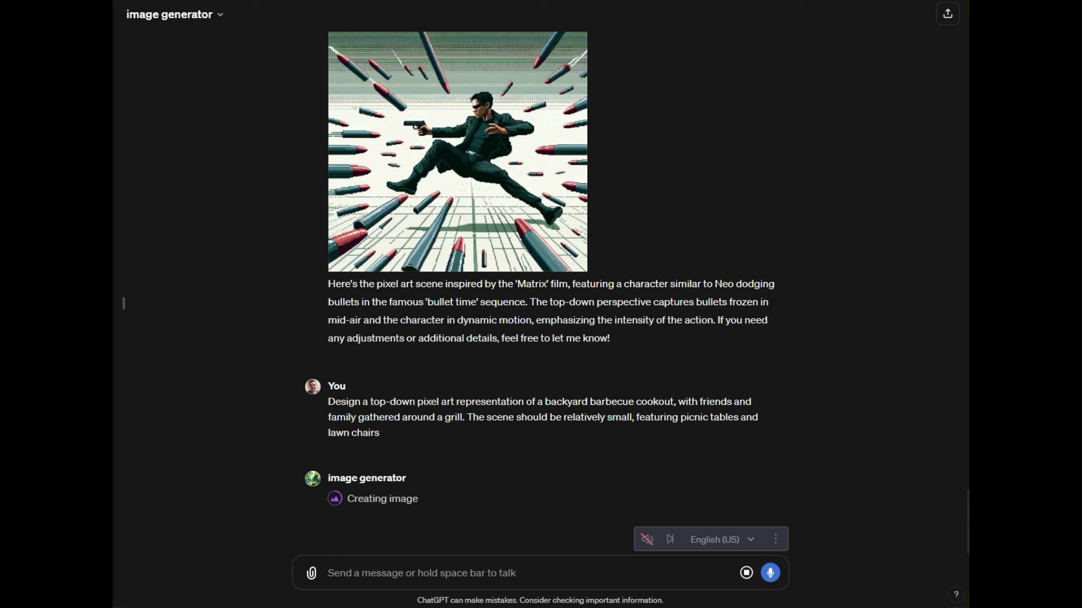
left_click(552, 217)
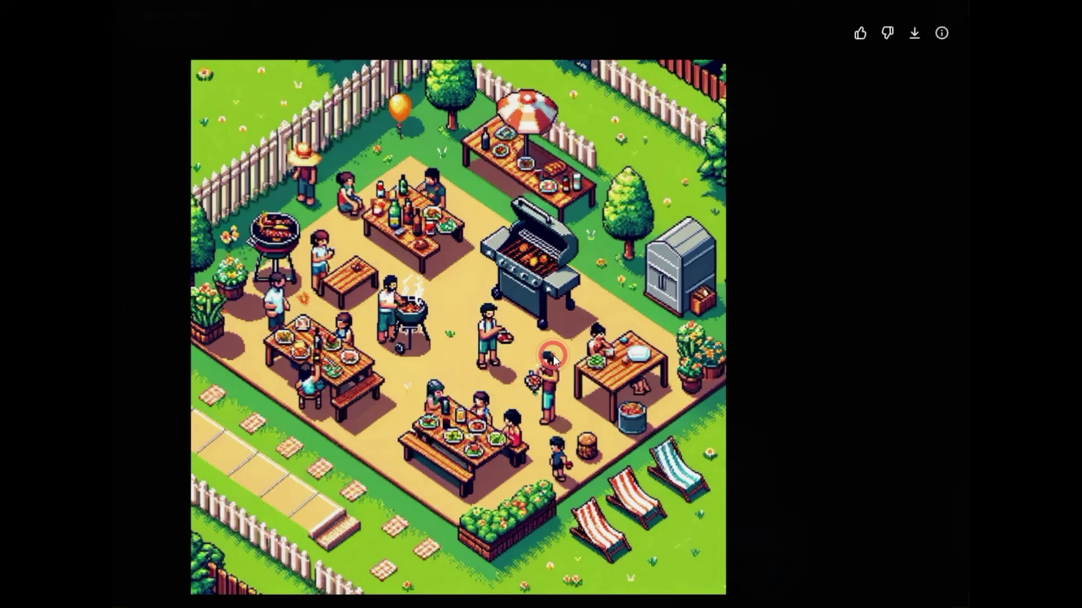